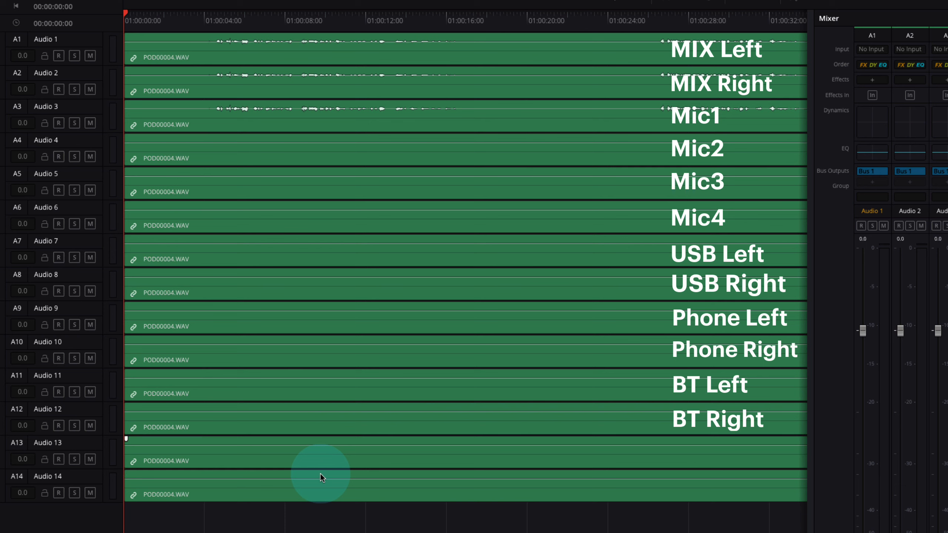
left_click(257, 107)
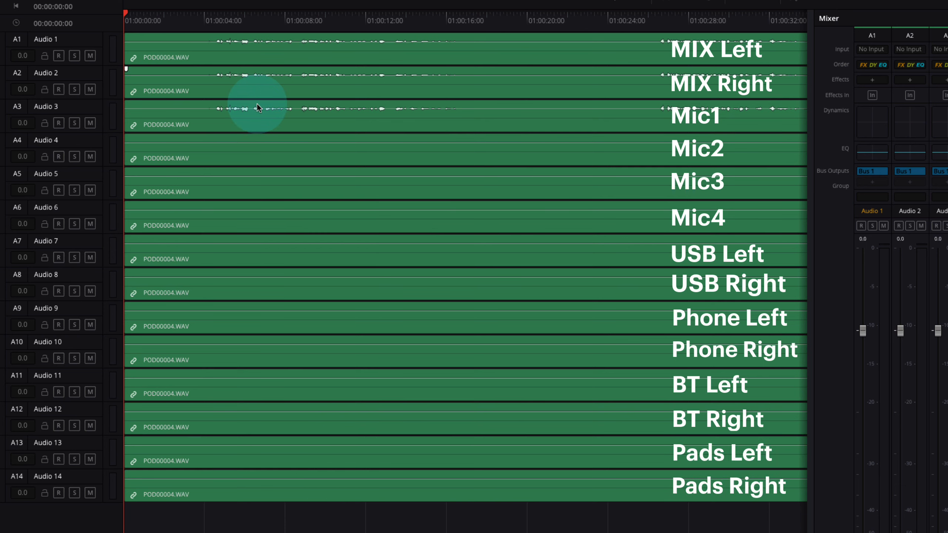
left_click(362, 462)
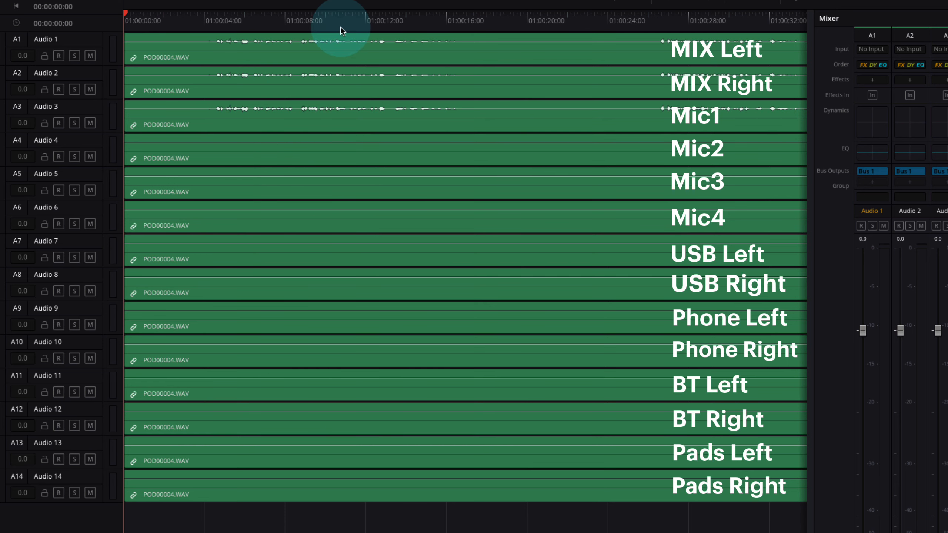
scroll(420, 170, "right", 10)
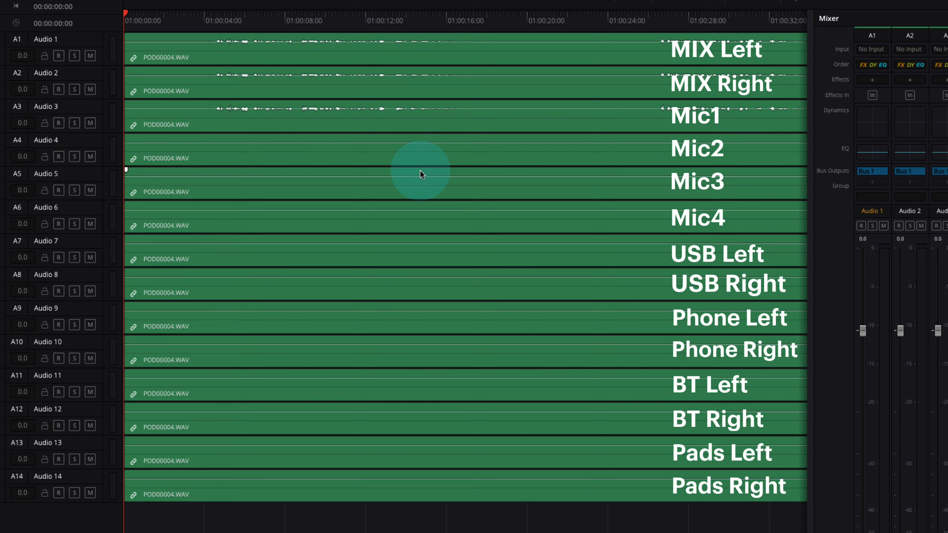
scroll(420, 170, "right", 4)
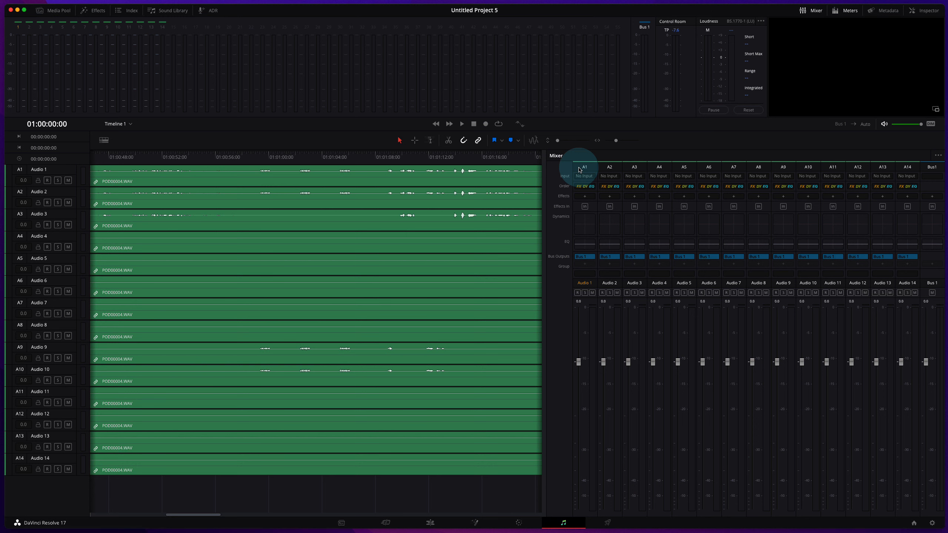
Add the TR5 Brickwall Limiter effect to the Audio 3 track in the mixer and close the plug-in window
left_click(635, 197)
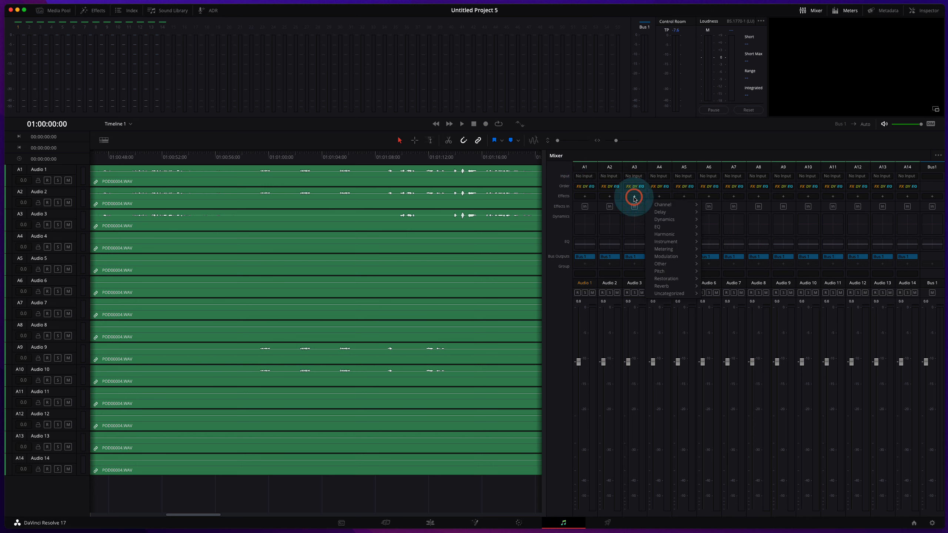
mouse_move(675, 292)
mouse_move(719, 294)
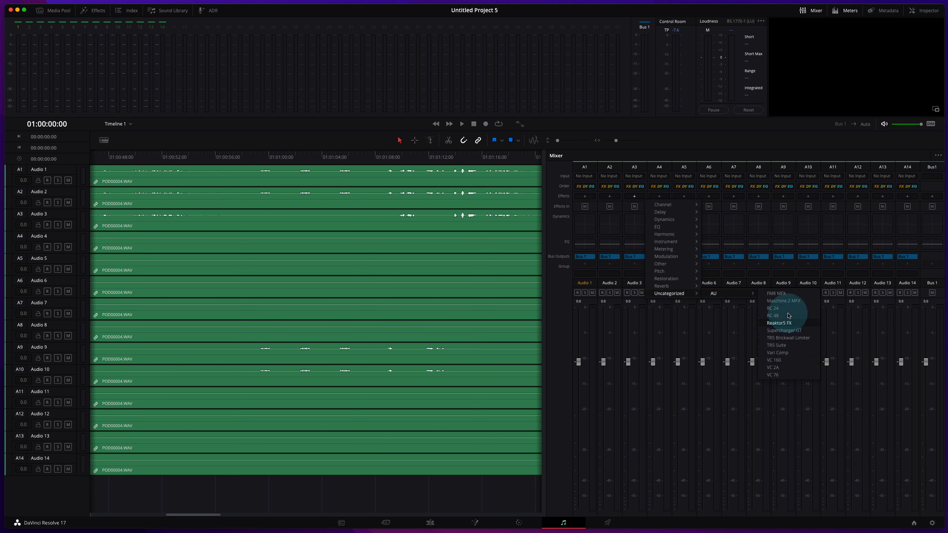
left_click(788, 339)
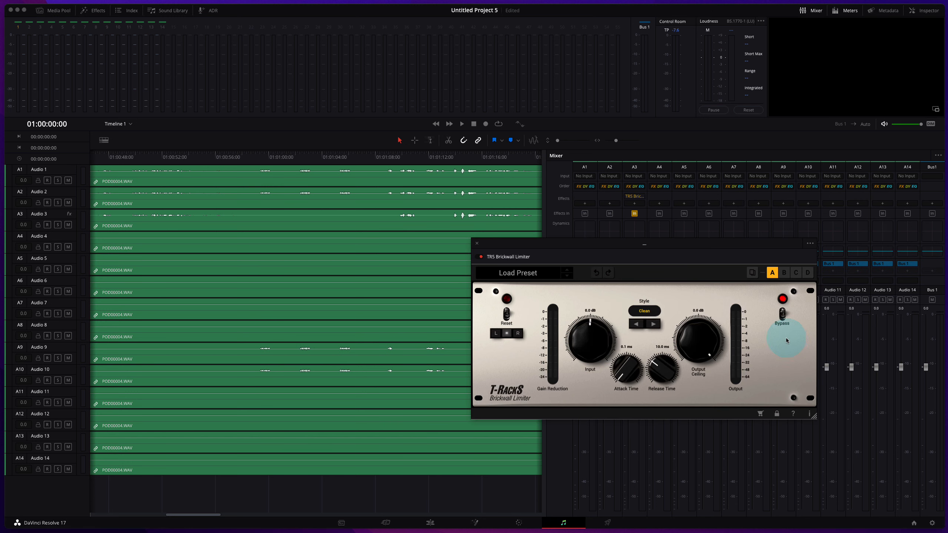
left_click_drag(586, 242, 459, 274)
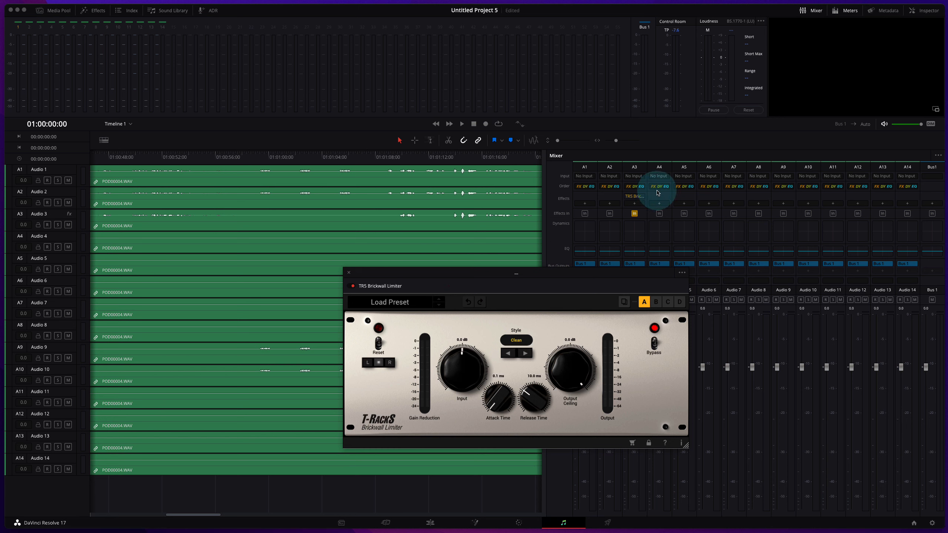
left_click(349, 273)
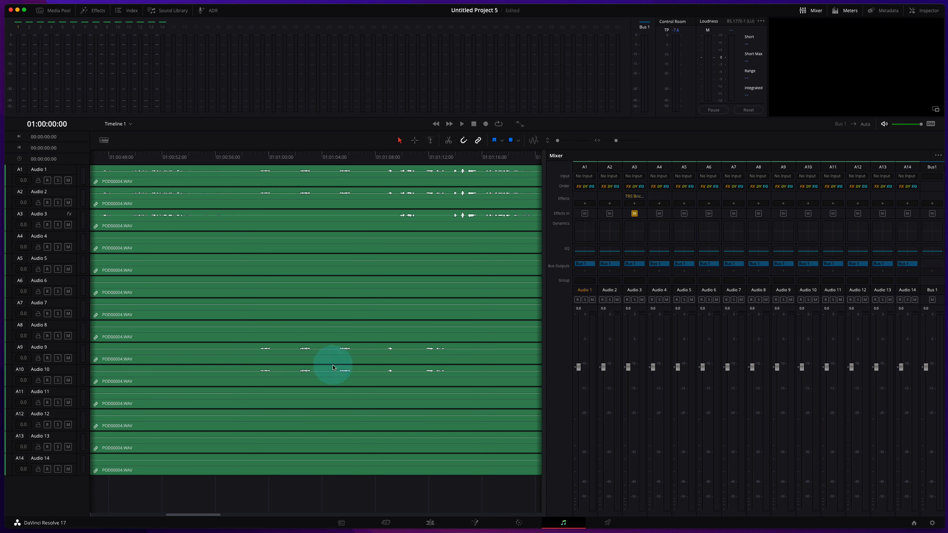
Delete tracks Audio 10 through Audio 14 from the timeline
left_click(60, 370)
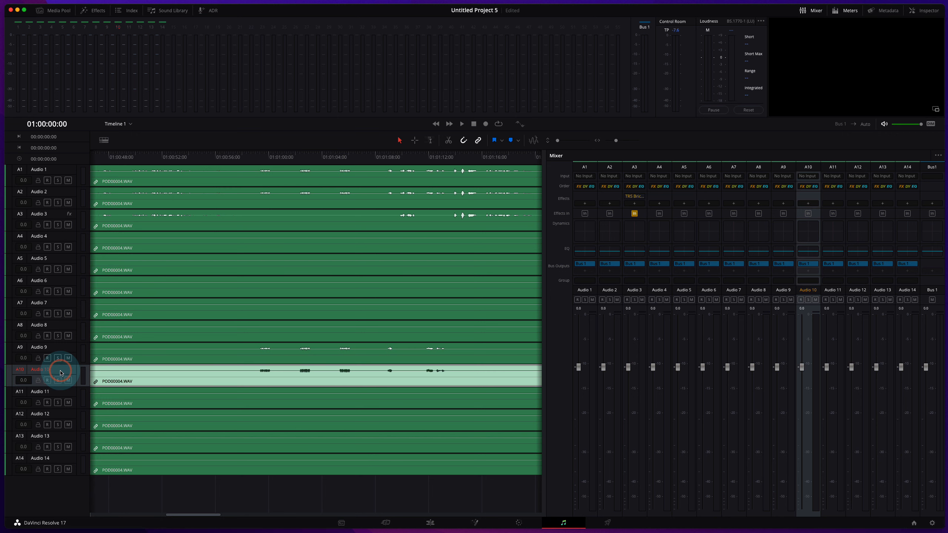
left_click(64, 459, "shift")
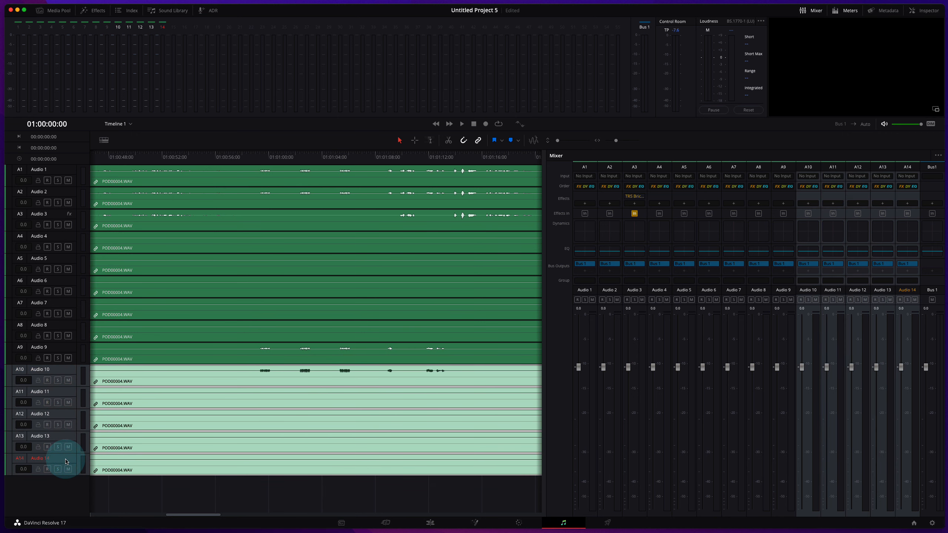
right_click(64, 372)
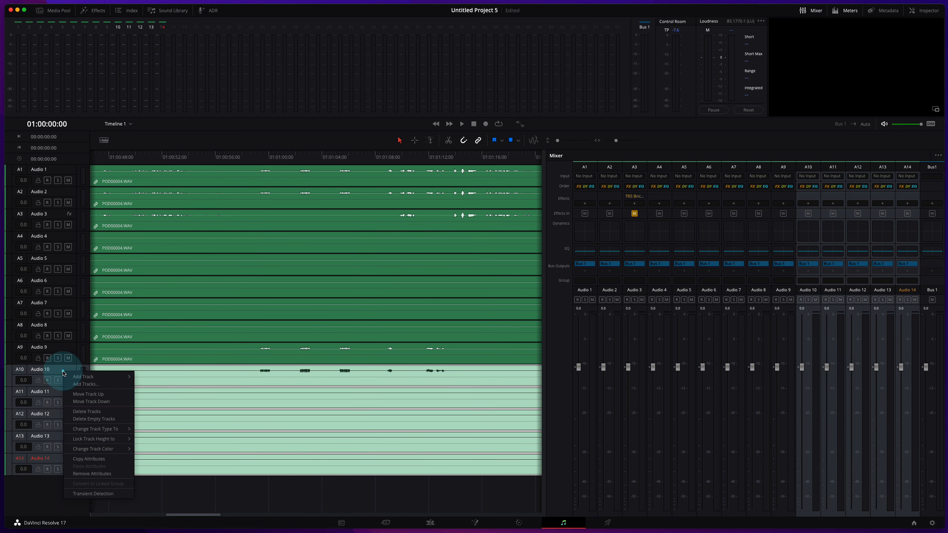
left_click(85, 413)
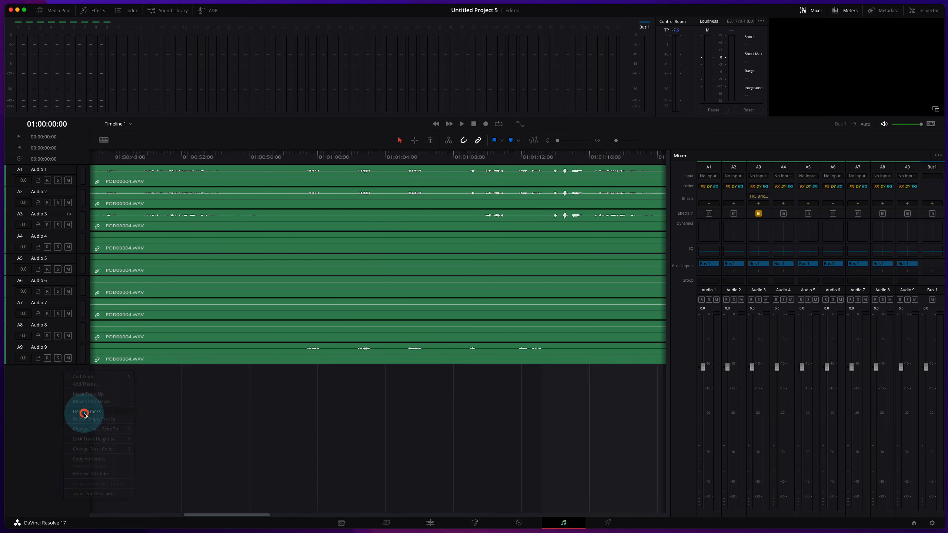
Delete the tracks Audio 4 through Audio 8, keeping Audio 9
left_click(64, 326)
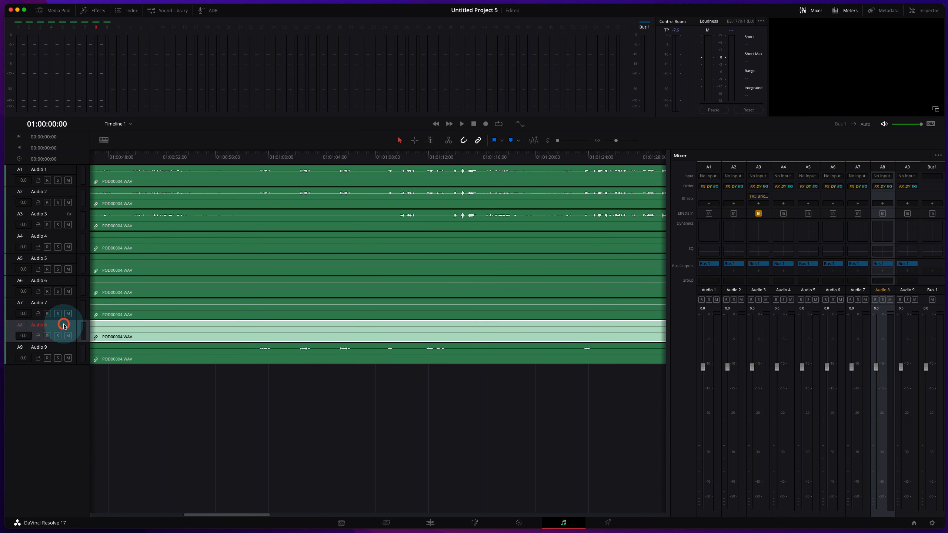
left_click(62, 237, "shift")
right_click(63, 237)
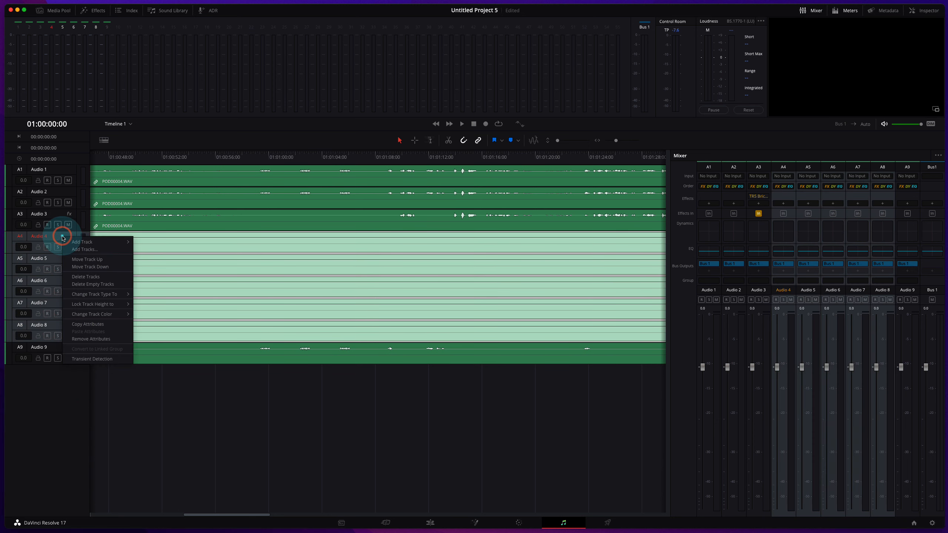
left_click(83, 277)
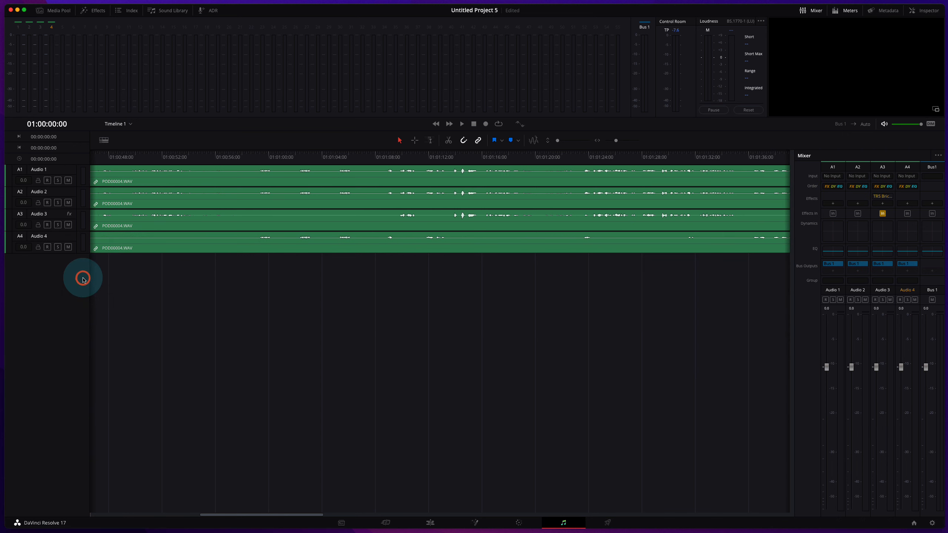
Delete the two mix tracks, Audio 1 and Audio 2, from the timeline
left_click(62, 172)
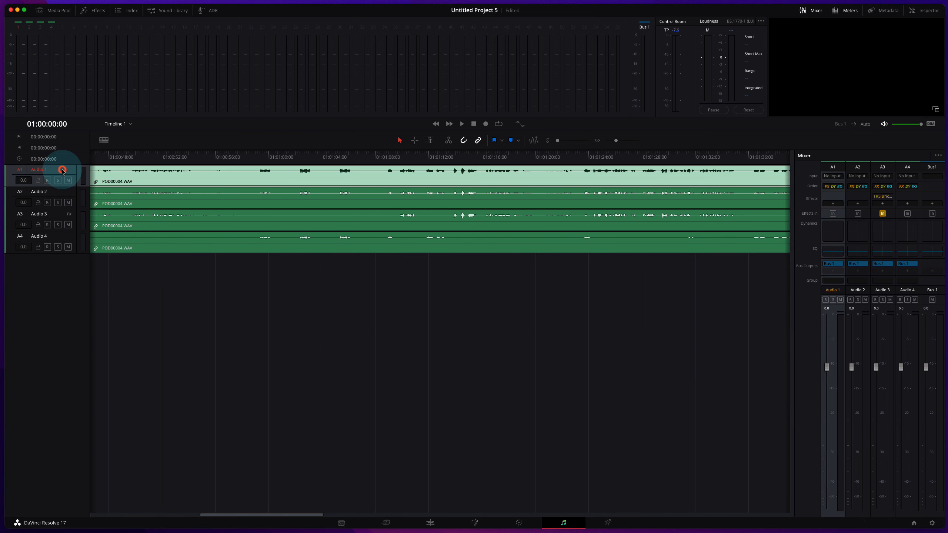
left_click(57, 194, "shift")
right_click(57, 194)
left_click(86, 233)
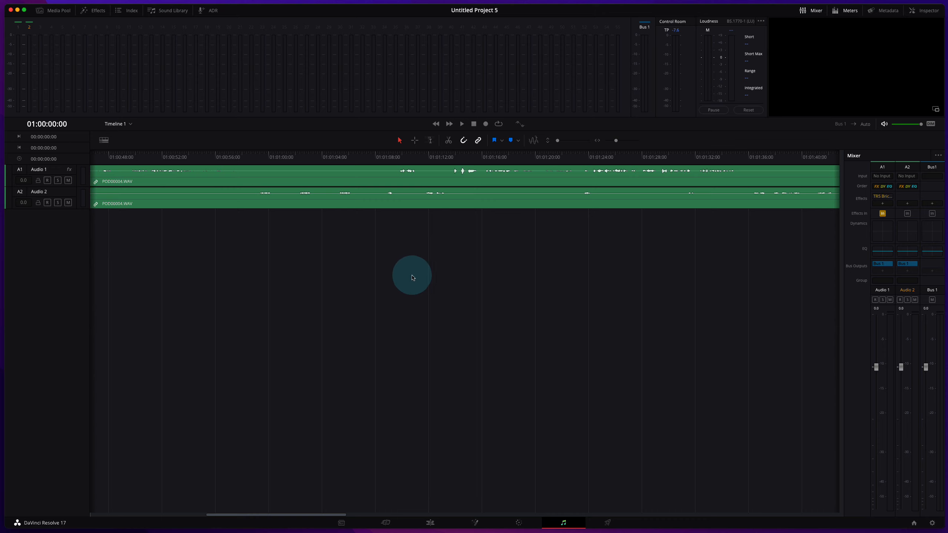
Switch to the Edit page and delete the Audio 2 track, leaving only Audio 1 in the timeline
left_click(431, 523)
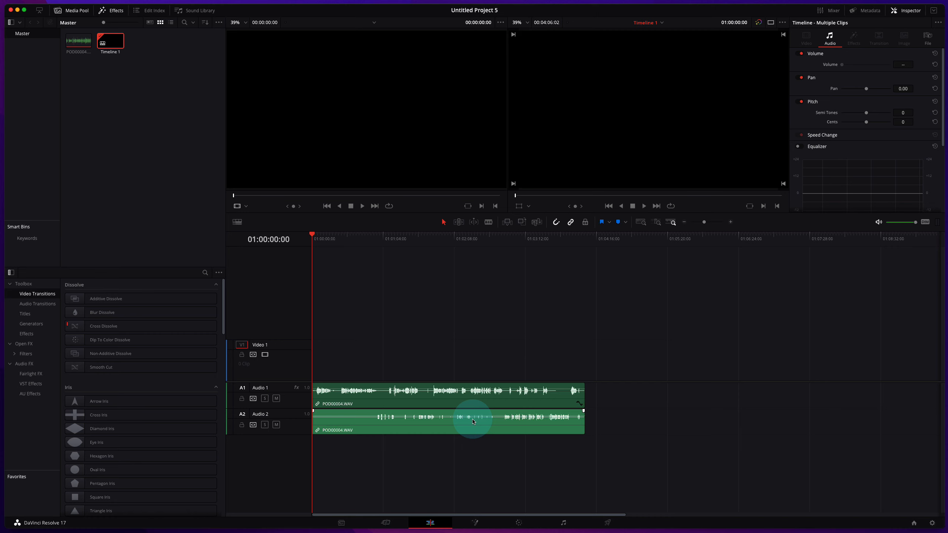
right_click(281, 414)
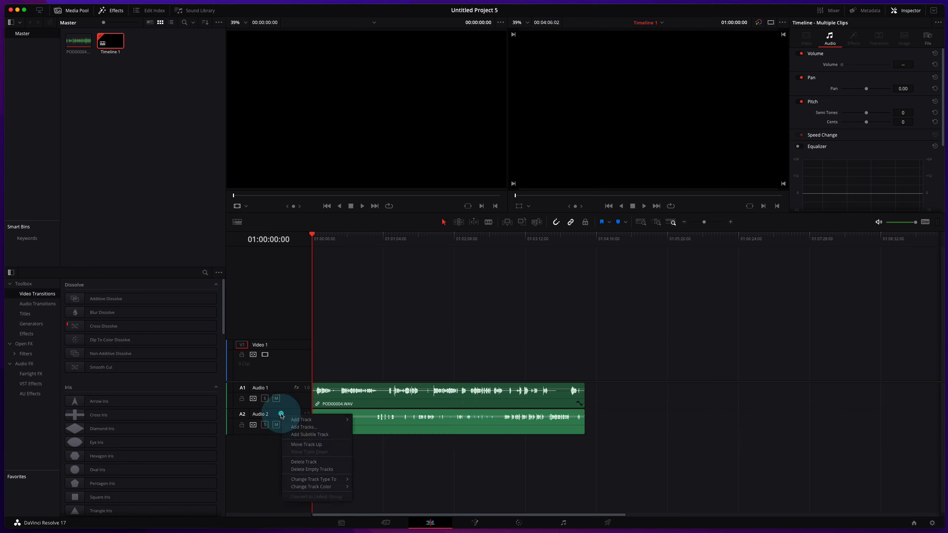
left_click(303, 462)
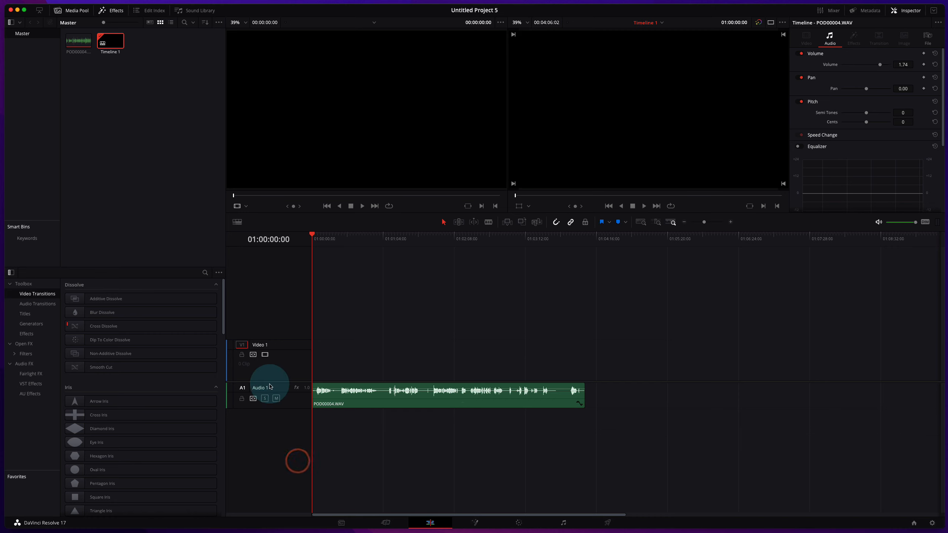
right_click(290, 388)
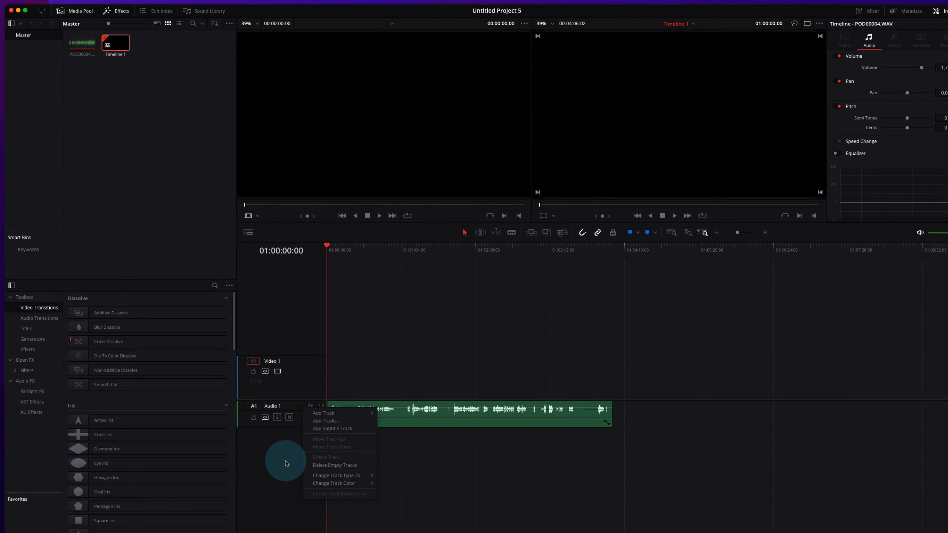
left_click(259, 443)
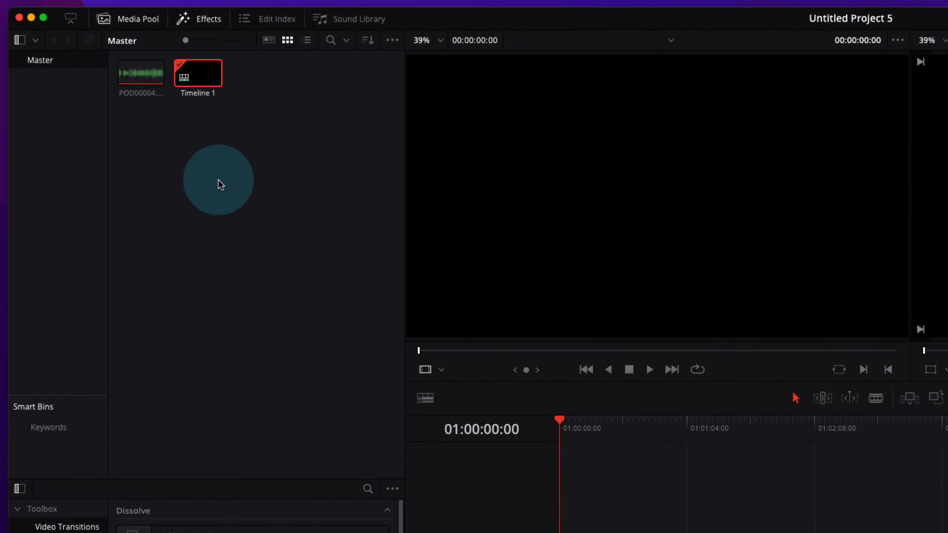
In the clip attributes of POD00004.WAV, set Audio 1 to Stereo with Embedded Channel 3 as both left and right source
right_click(156, 82)
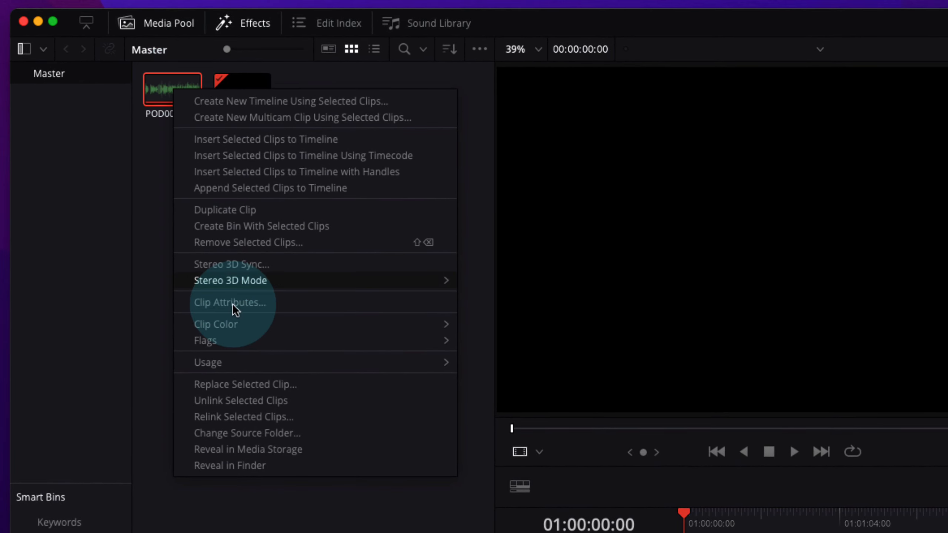
left_click(233, 303)
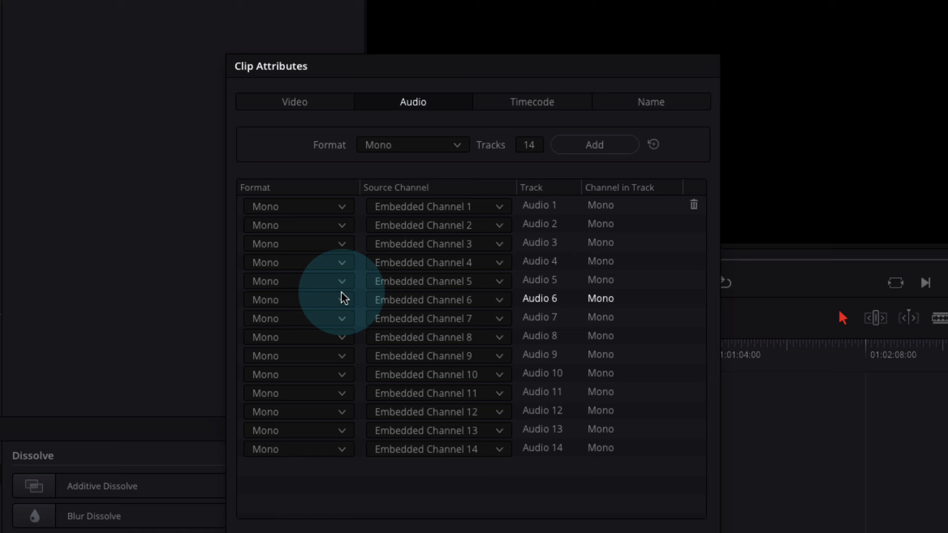
key("Up")
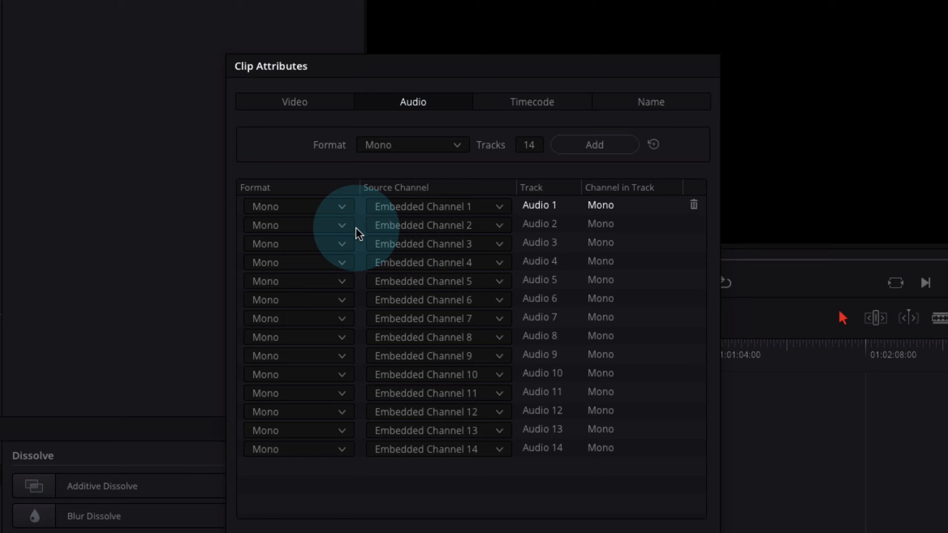
left_click(341, 208)
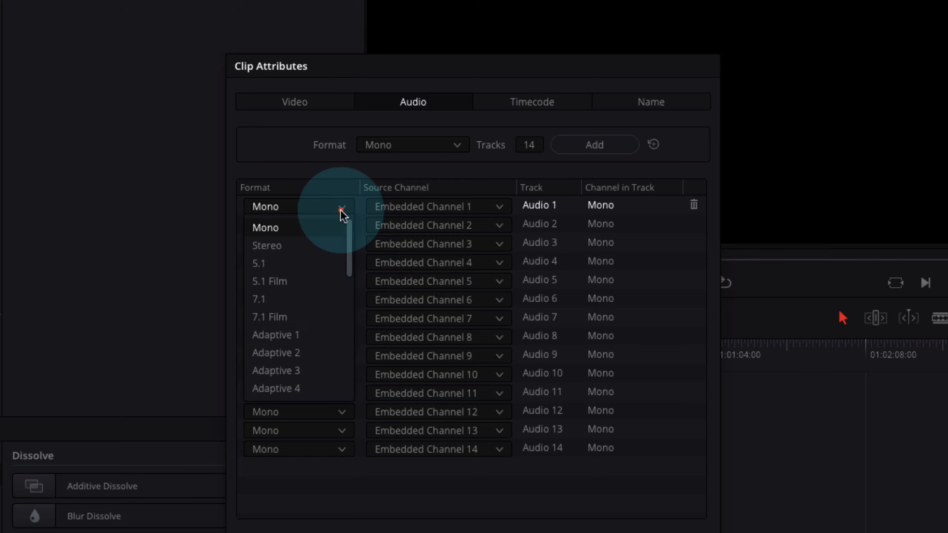
left_click(287, 247)
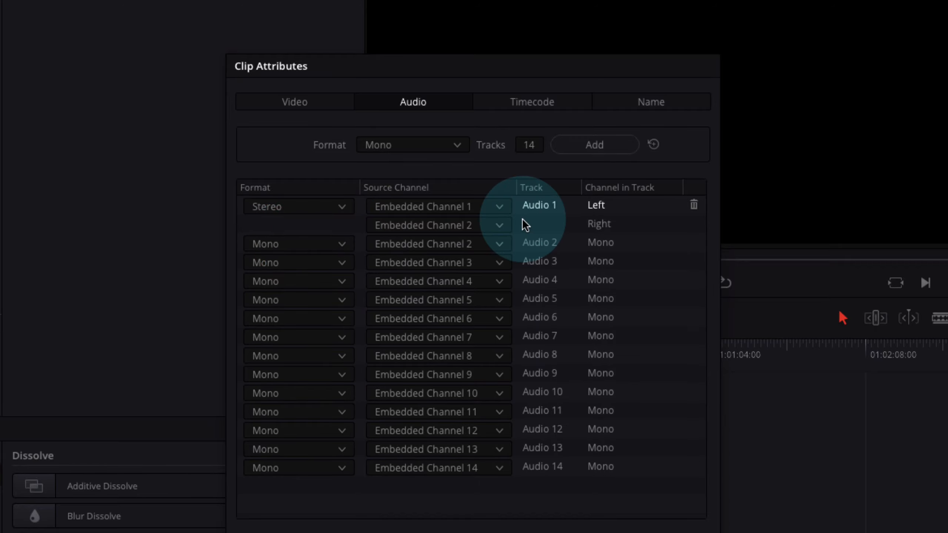
left_click(500, 206)
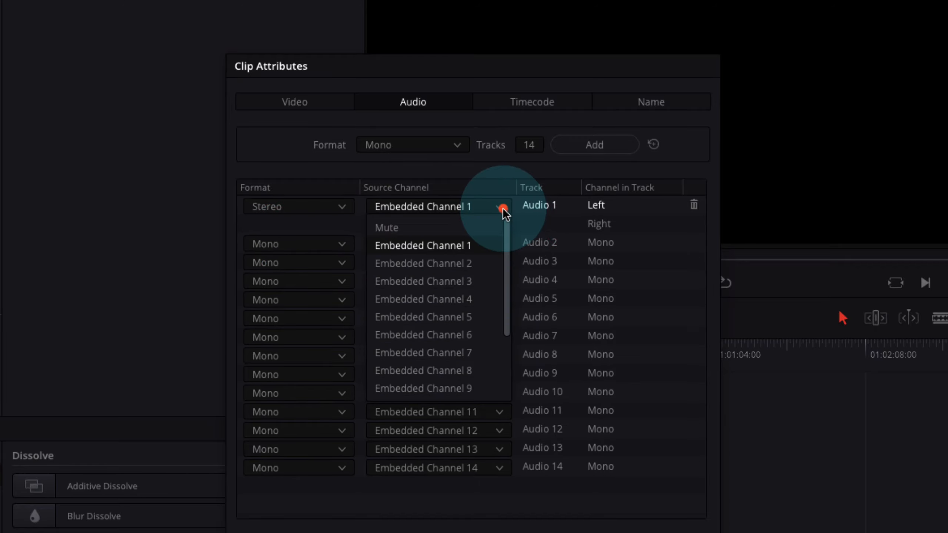
left_click(437, 281)
left_click(500, 226)
left_click(464, 300)
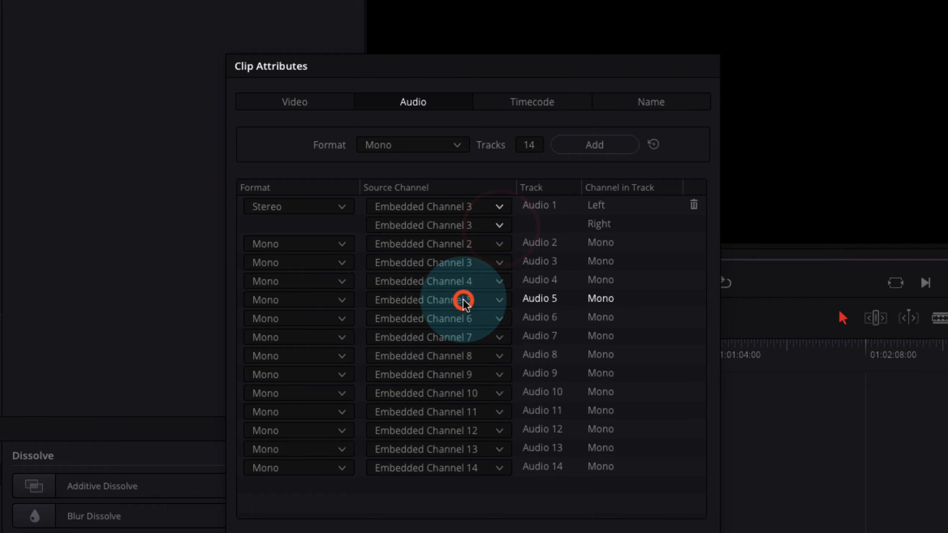
Set Audio 2 to Stereo with Embedded Channel 9 as the source for both left and right
left_click(341, 244)
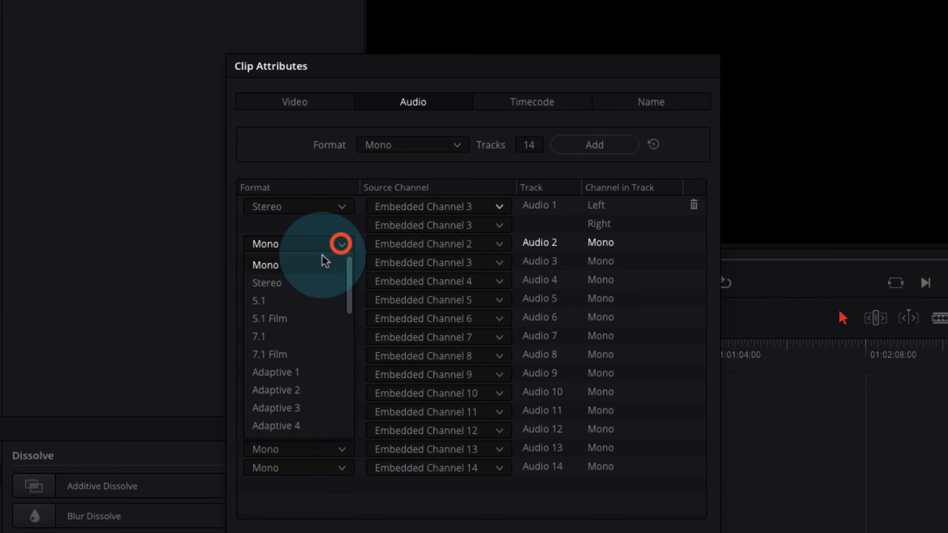
left_click(268, 284)
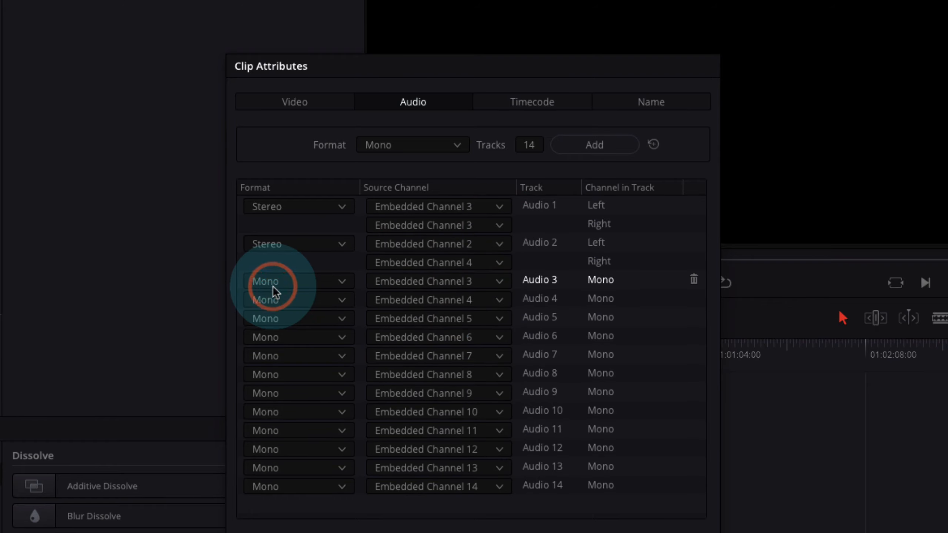
left_click(500, 246)
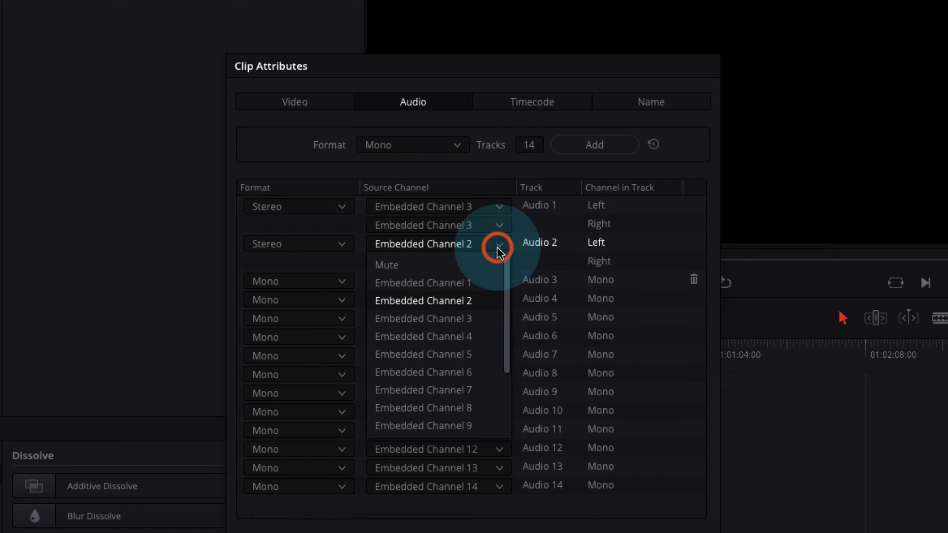
left_click(459, 427)
left_click(499, 263)
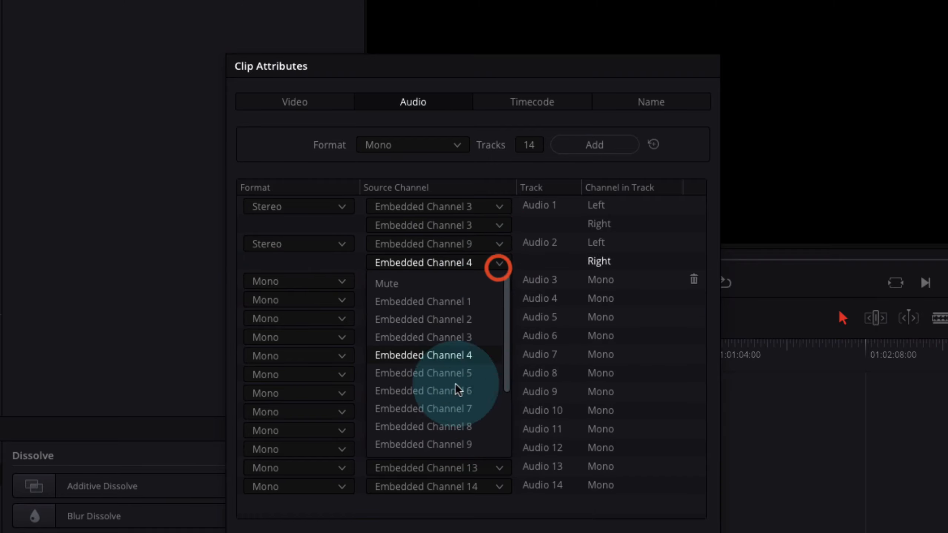
scroll(448, 429, "down", 2)
left_click(444, 376)
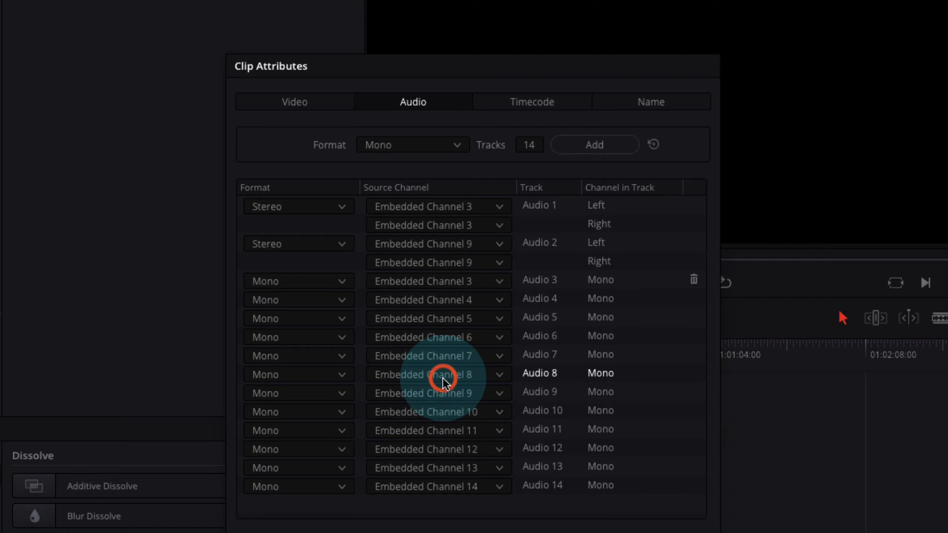
Remove all the remaining mono tracks below Audio 2 from POD00004.WAV's clip attributes and apply the changes
left_click(692, 281)
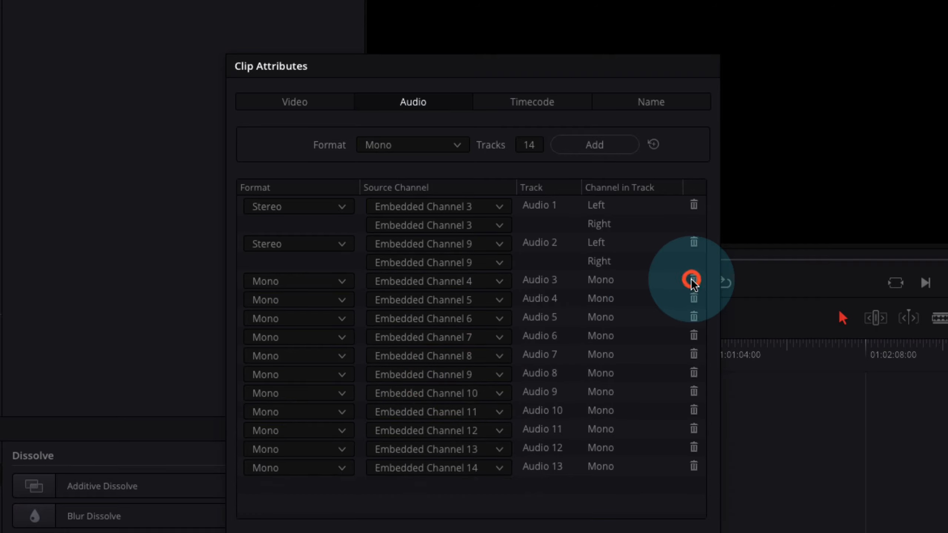
left_click(692, 281)
left_click(692, 281)
left_click(692, 281)
left_click(692, 281)
left_click(692, 280)
left_click(692, 281)
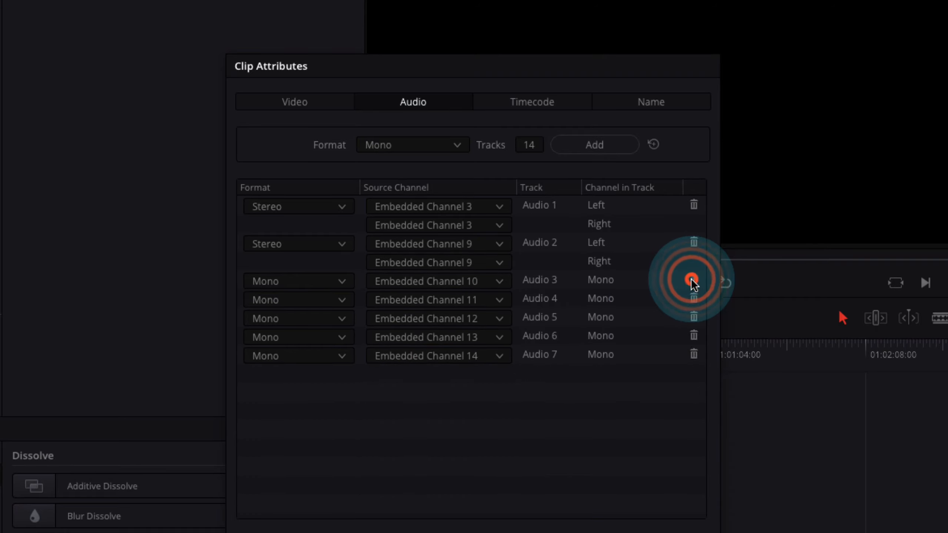
left_click(693, 281)
left_click(693, 281)
left_click(693, 281)
left_click(693, 281)
left_click(692, 280)
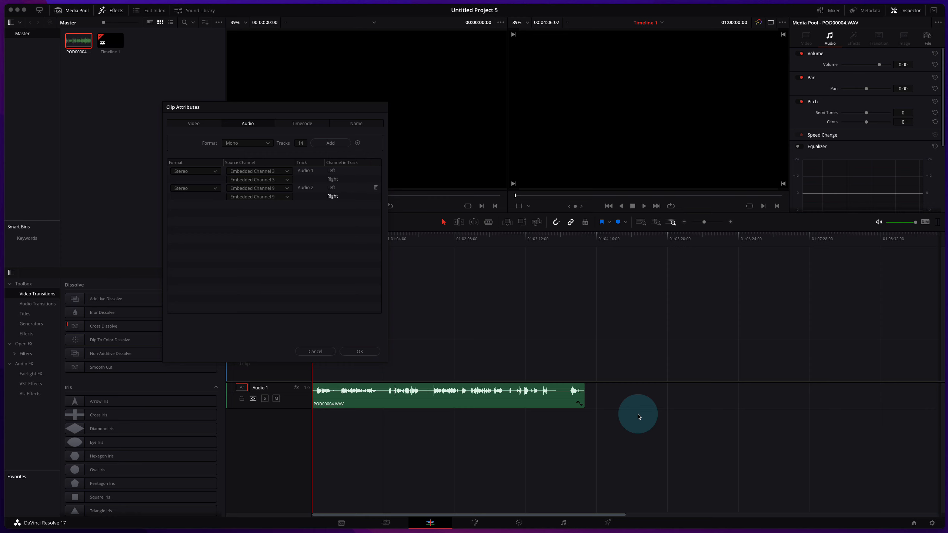
left_click(359, 351)
Place the remapped POD00004.WAV below Audio 1 at the timeline start and delete the old Audio 1 track
left_click(83, 55)
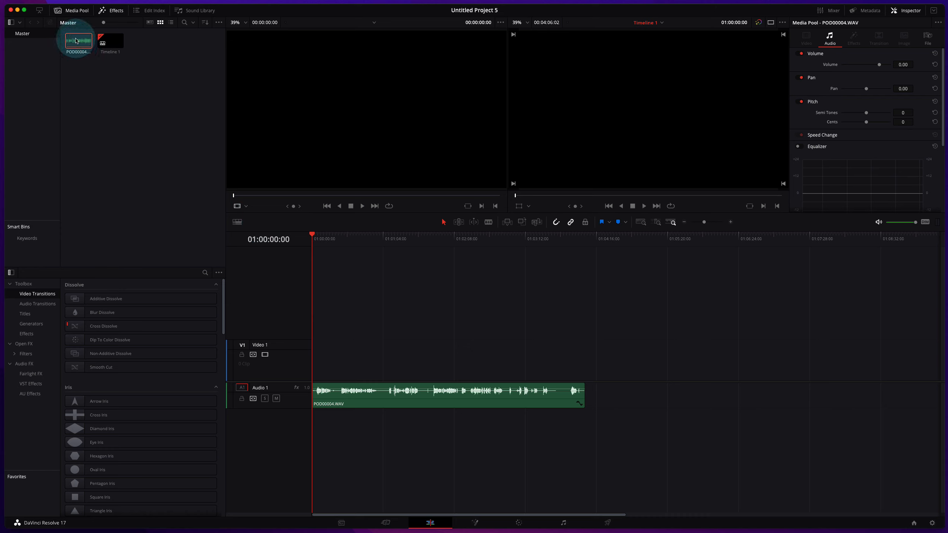
left_click_drag(75, 40, 314, 434)
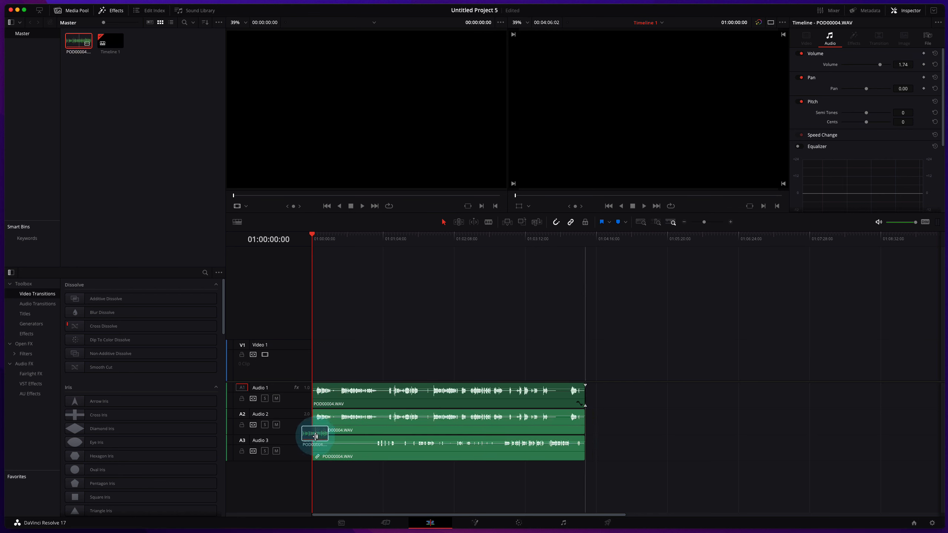
right_click(299, 401)
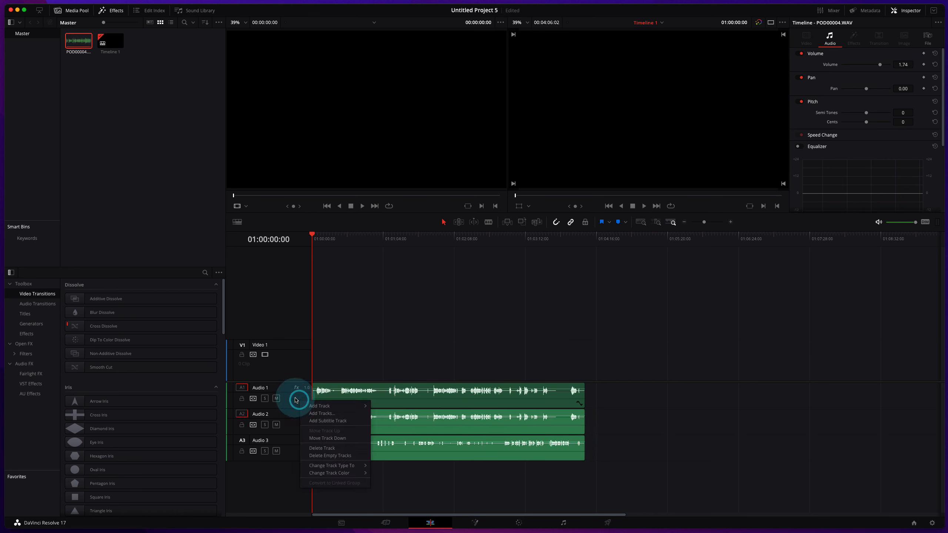
right_click(295, 399)
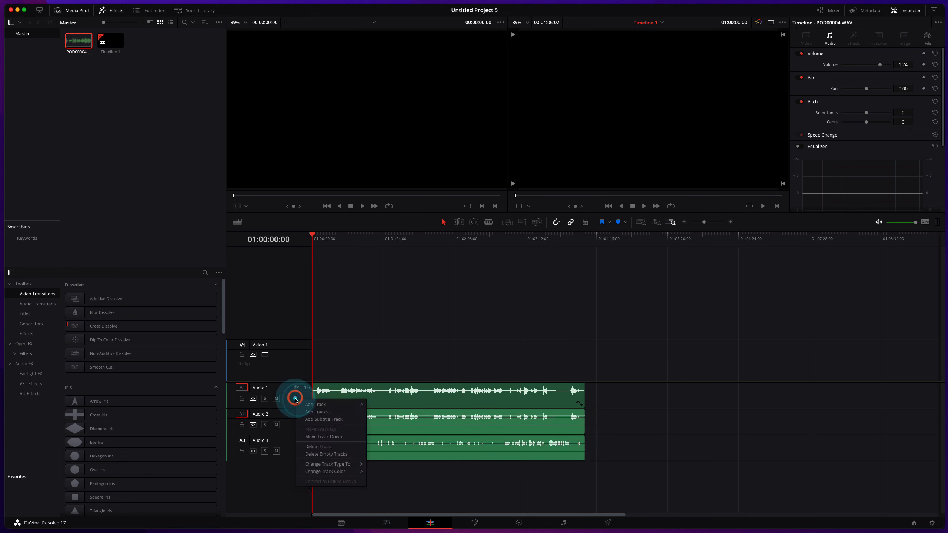
left_click(317, 447)
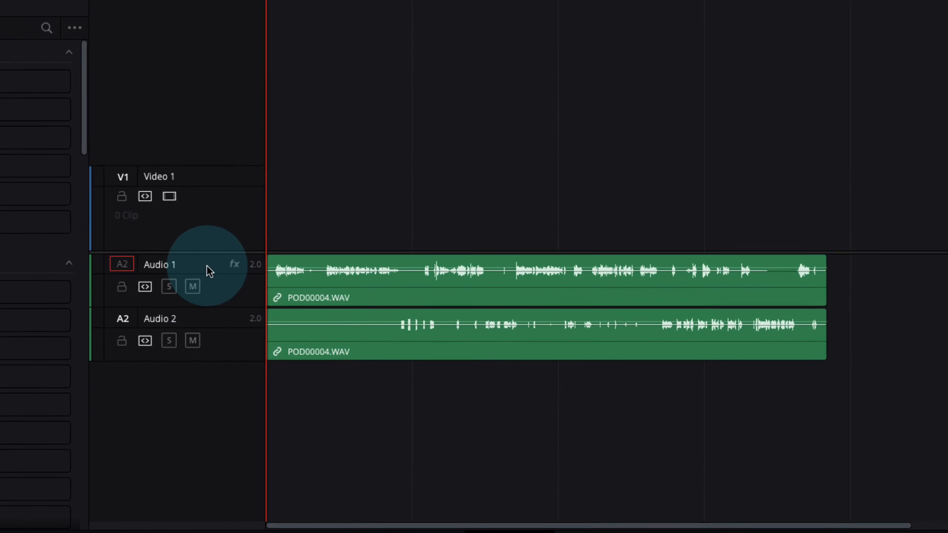
Scrub through the two podcast tracks to compare their waveforms, leaving the playhead at 01:03:38:14
left_click(449, 240)
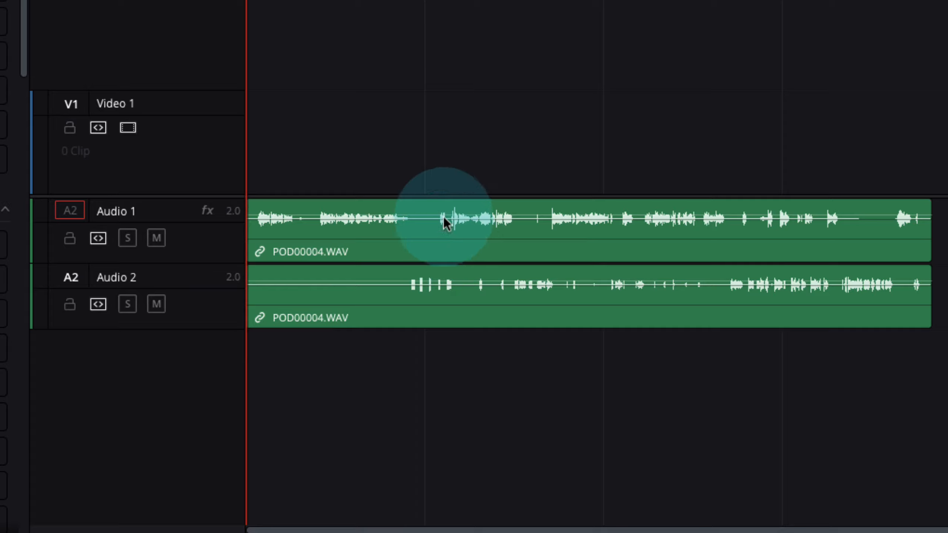
left_click(348, 1)
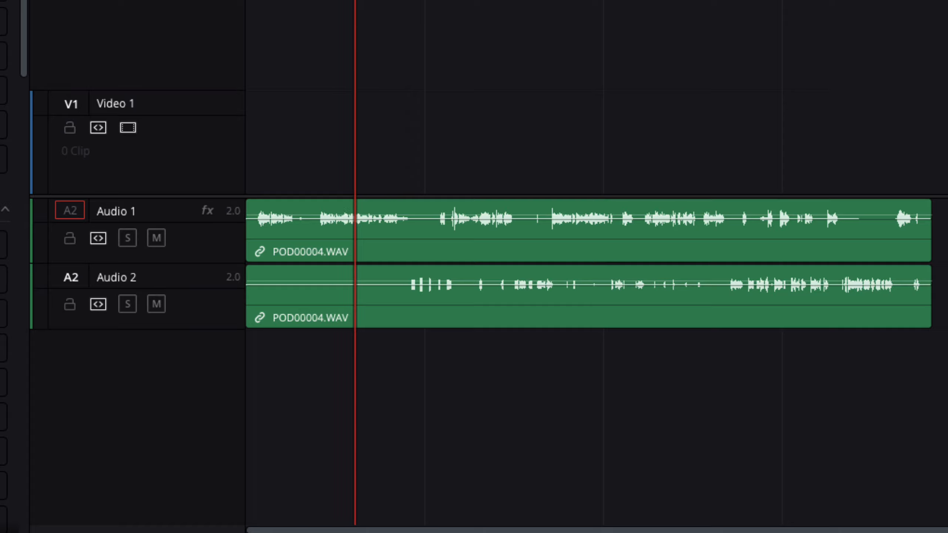
left_click_drag(355, 2, 849, 2)
left_click(711, 28)
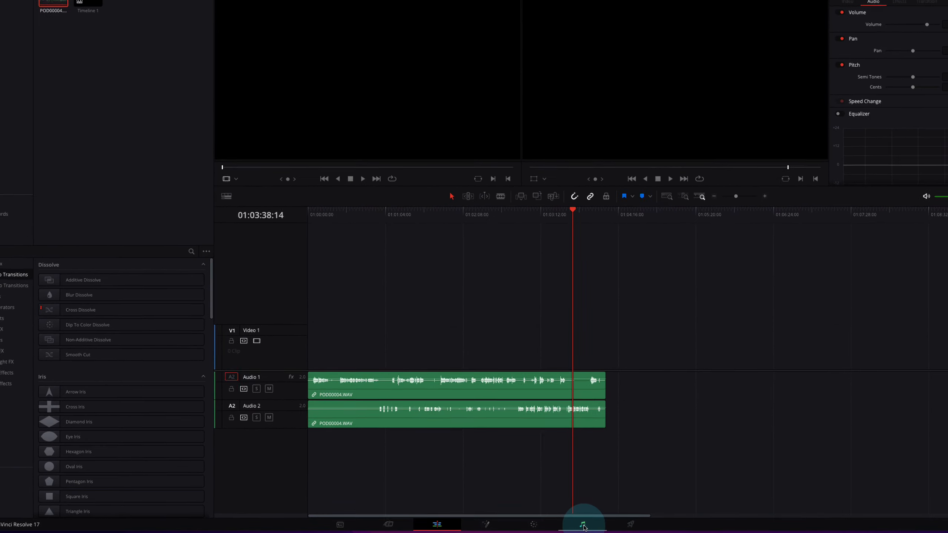
Switch to the Fairlight page to work on the Audio 1 and Audio 2 channels in the mixer
left_click(583, 525)
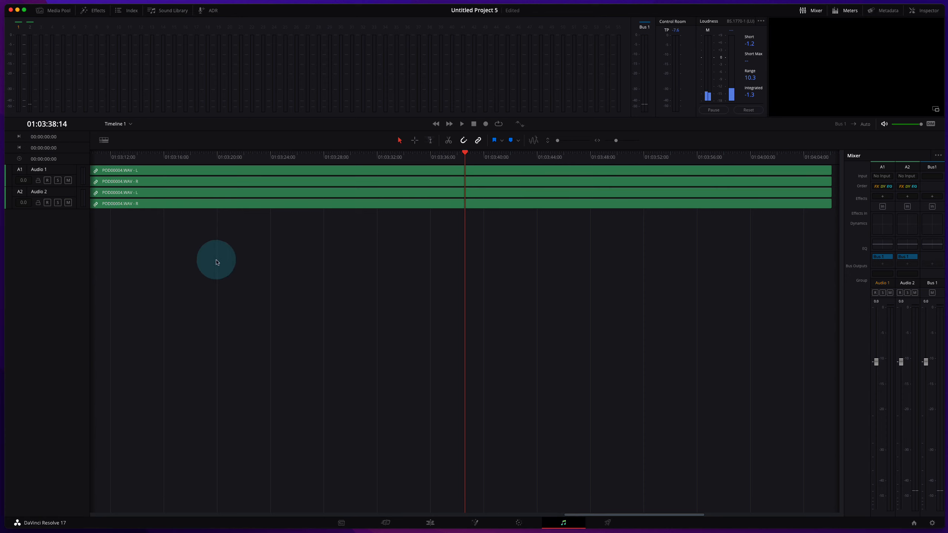
left_click(430, 523)
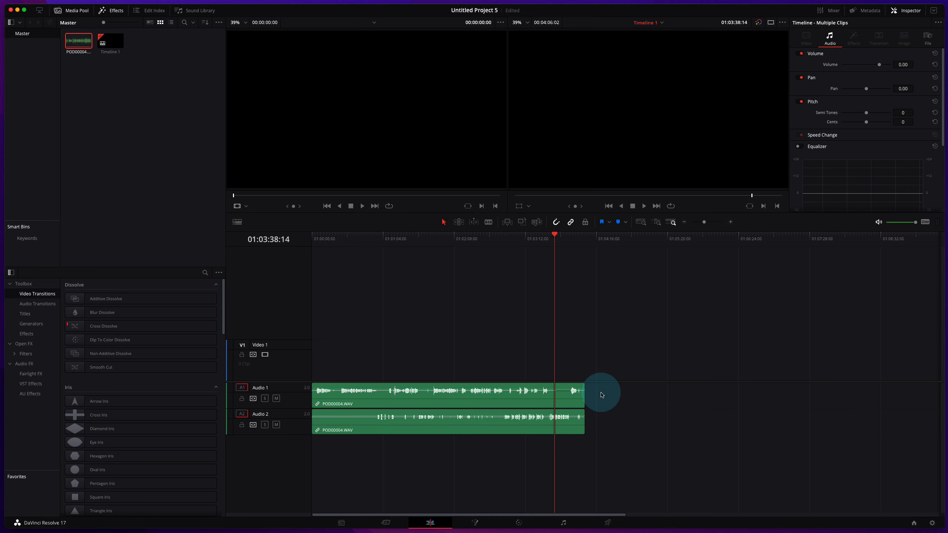
left_click(564, 523)
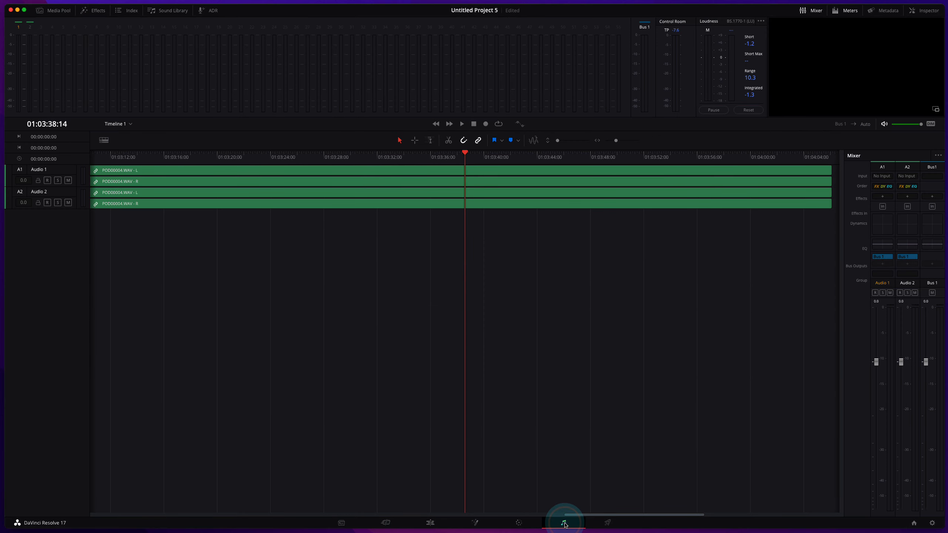
left_click(843, 216)
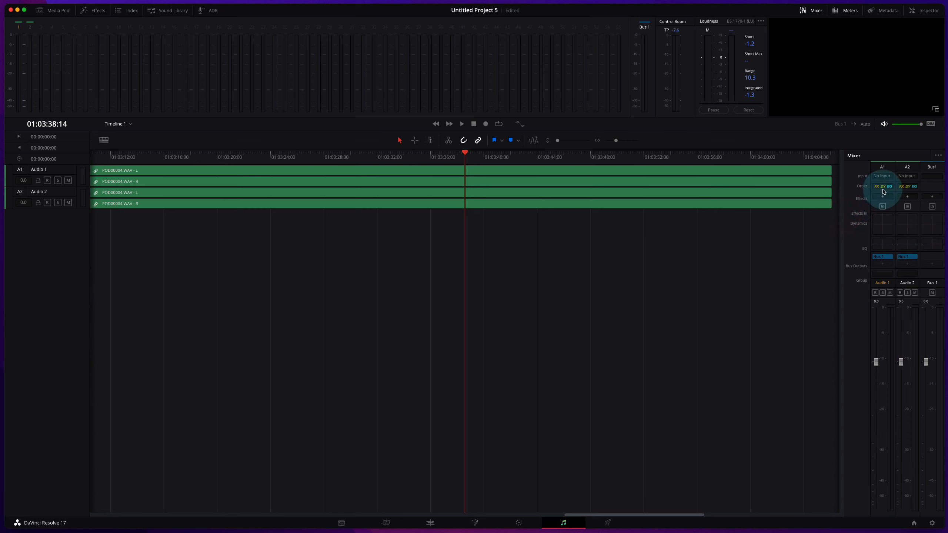